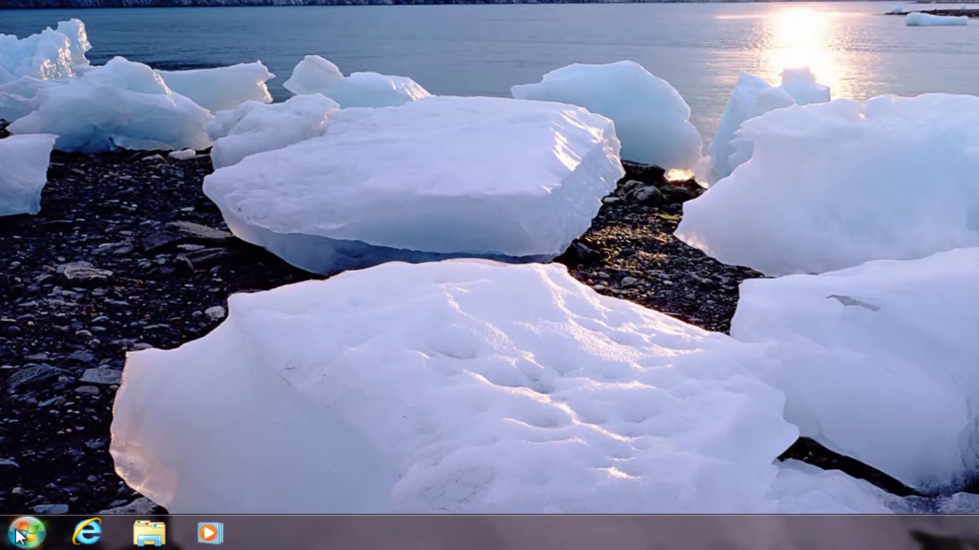
# Search the Start menu for 'disk mana' to find the disk partitioning tool.
pyautogui.click(20, 535)
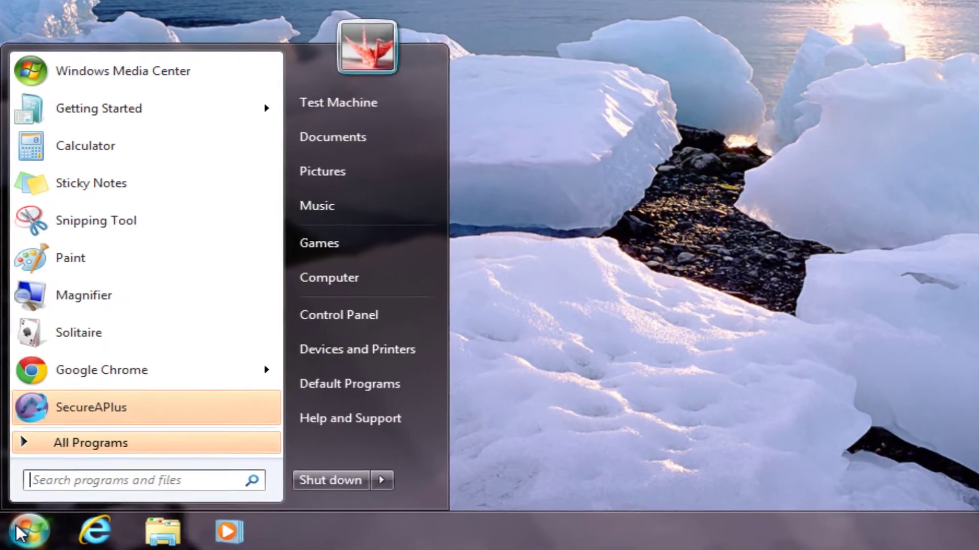
pyautogui.write('d')
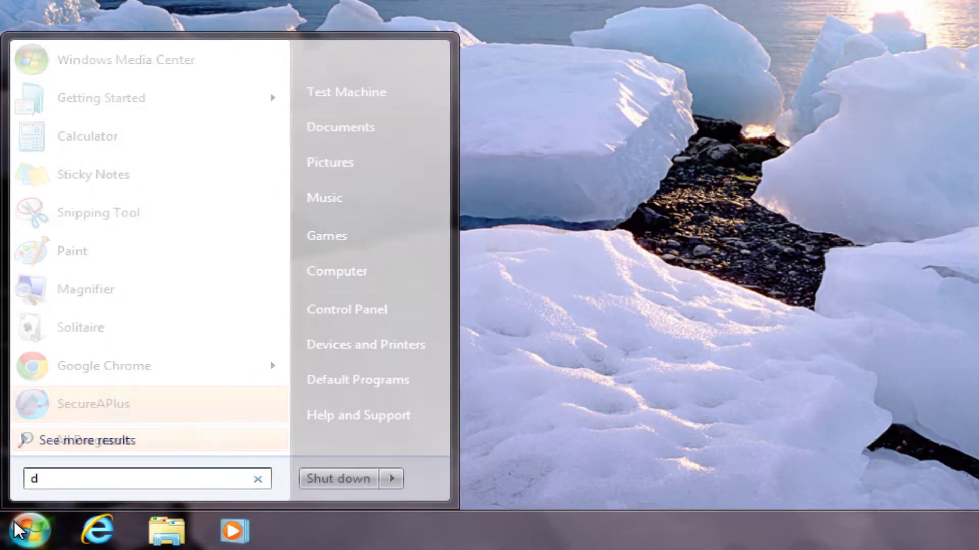
pyautogui.write('isk mana')
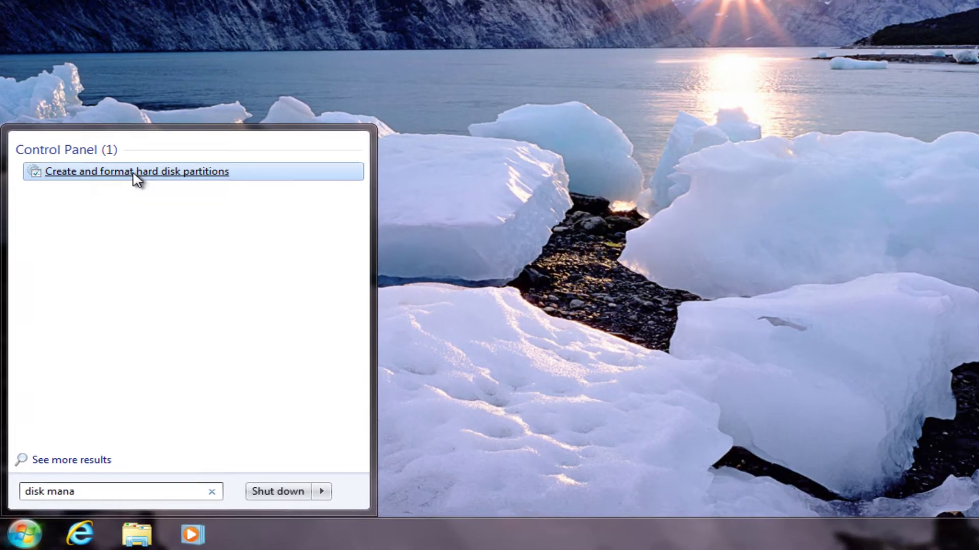
# Launch Disk Management maximized and briefly check drive space in the Computer window.
pyautogui.click(136, 174)
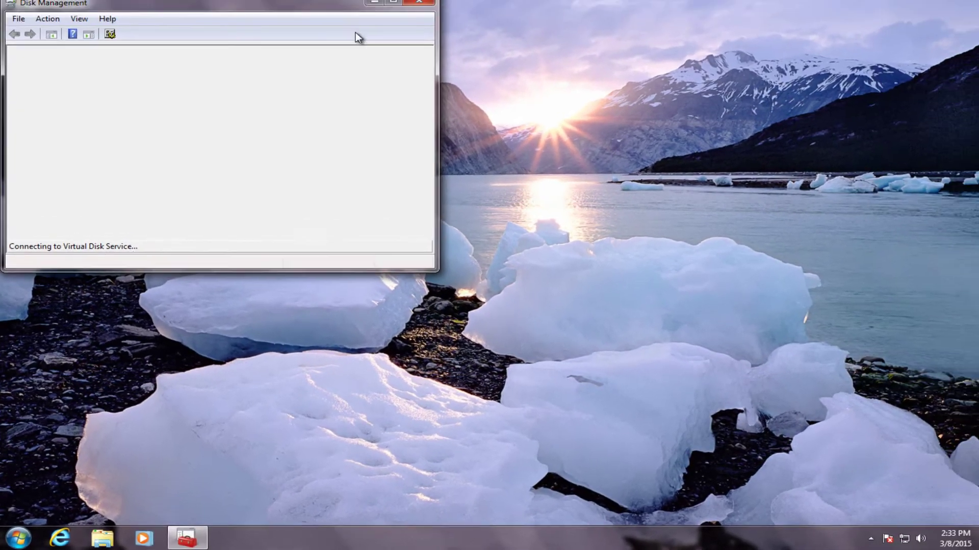
pyautogui.doubleClick(385, 8)
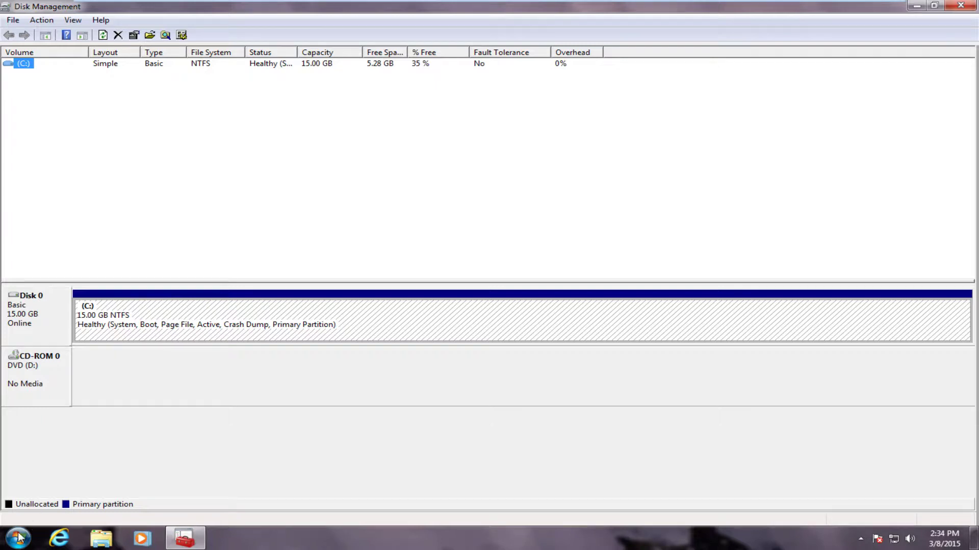
pyautogui.press('super')
pyautogui.click(204, 389)
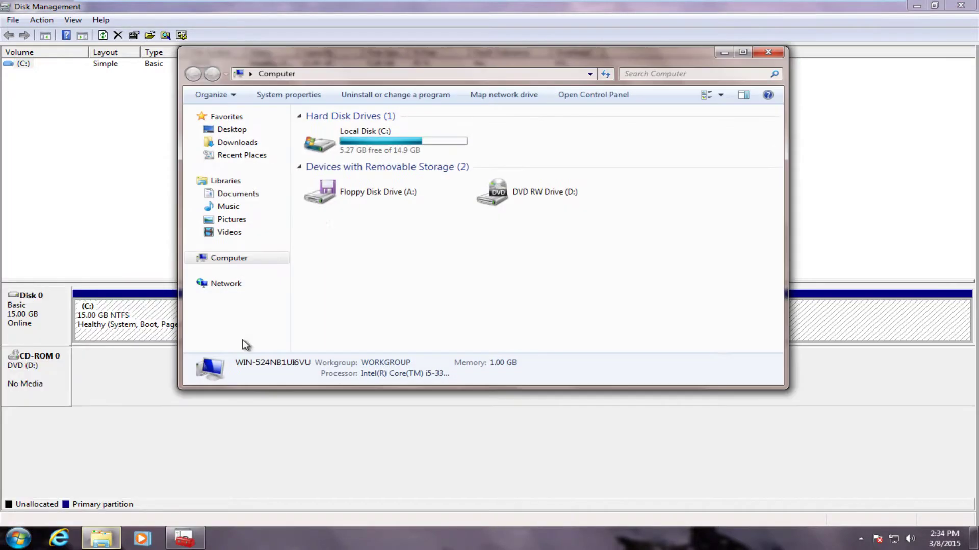
pyautogui.click(768, 52)
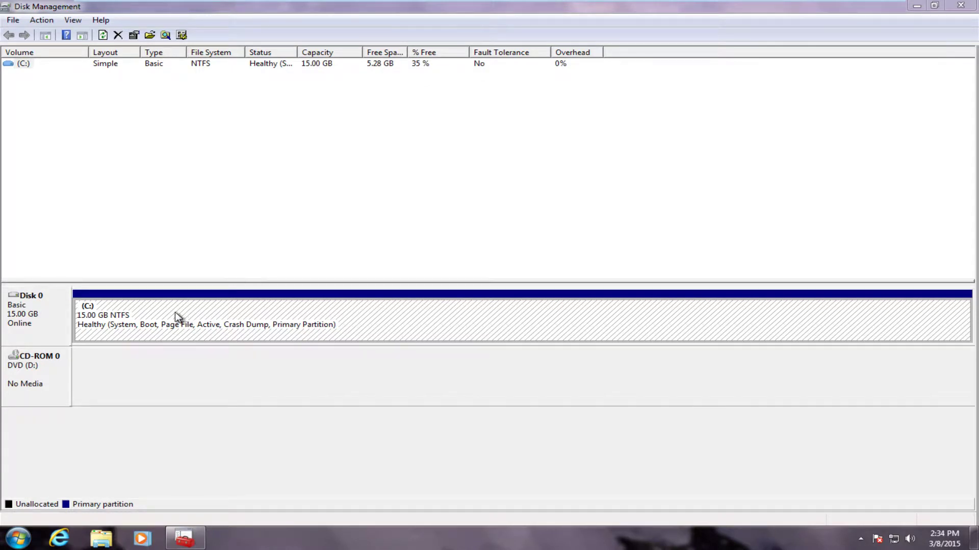
# Bring up the context menu for the 15.00 GB C: partition on Disk 0.
pyautogui.rightClick(189, 313)
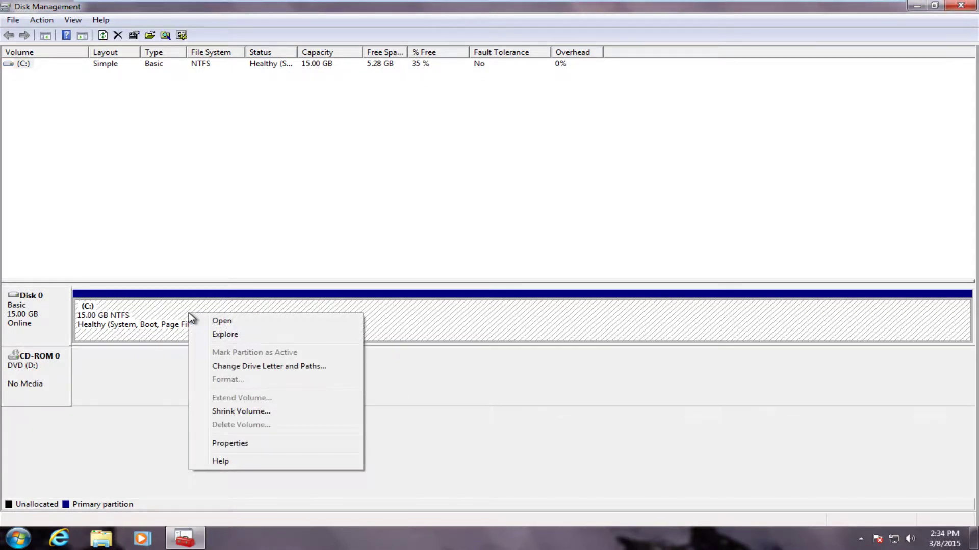
pyautogui.click(153, 313)
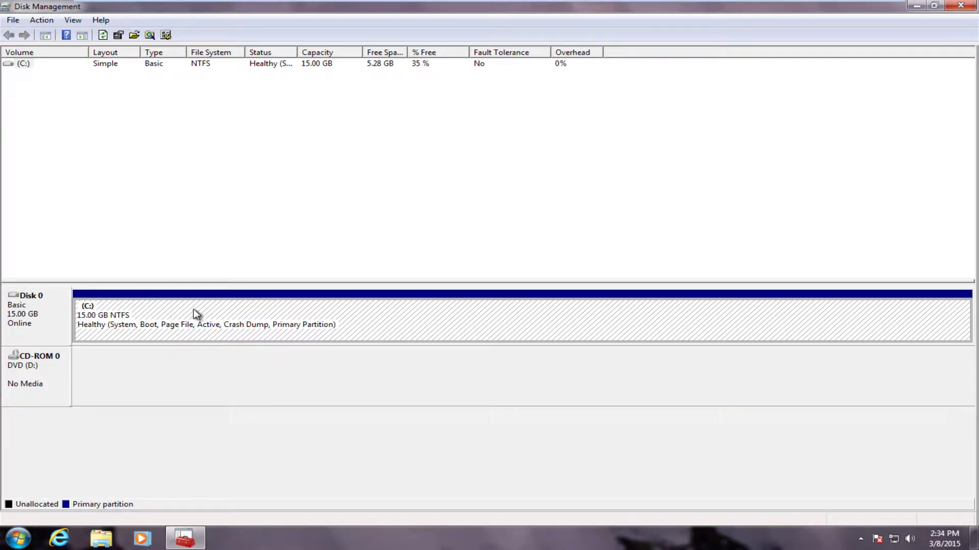
pyautogui.rightClick(224, 316)
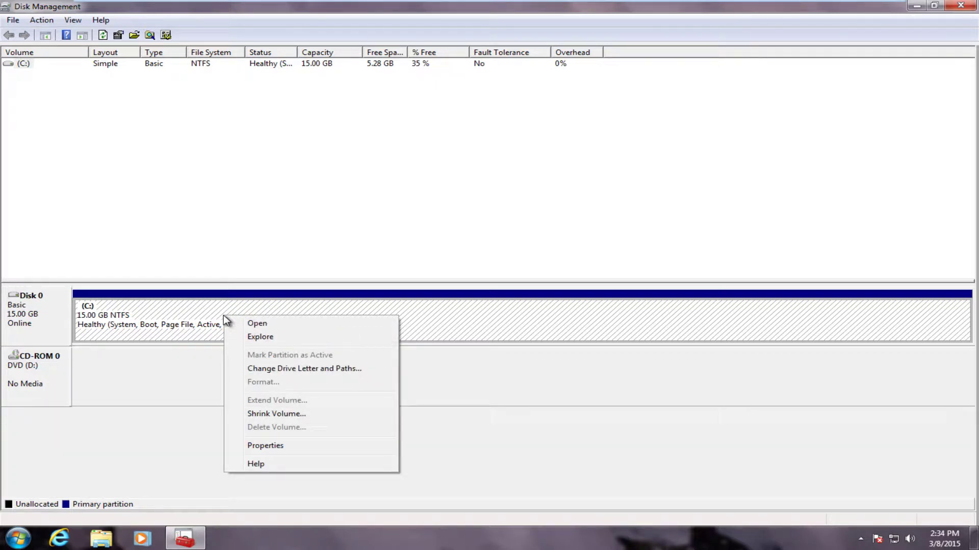
# Shrink the C: volume by 1024 MB, leaving 1.00 GB unallocated.
pyautogui.click(273, 414)
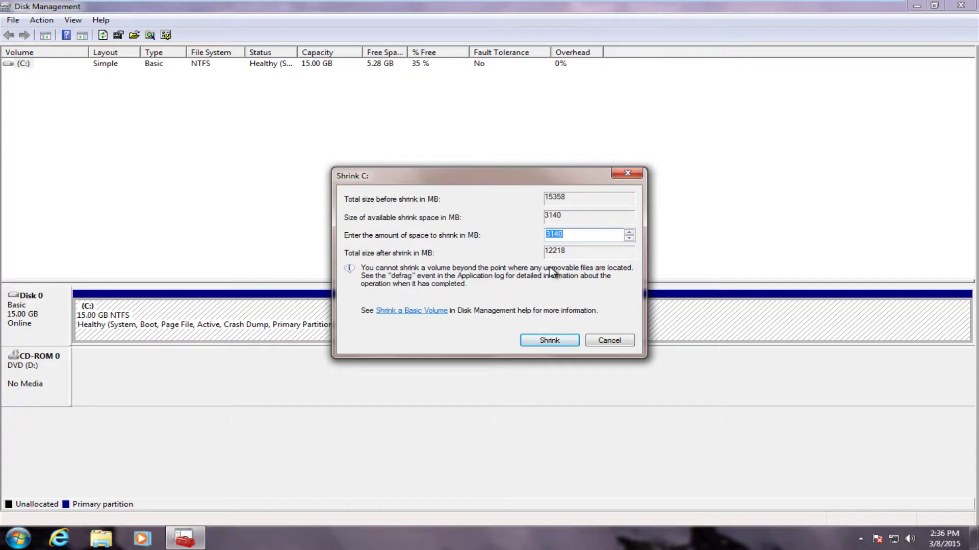
pyautogui.write('100')
pyautogui.press('BackSpace')
pyautogui.press('BackSpace')
pyautogui.write('024')
pyautogui.click(537, 341)
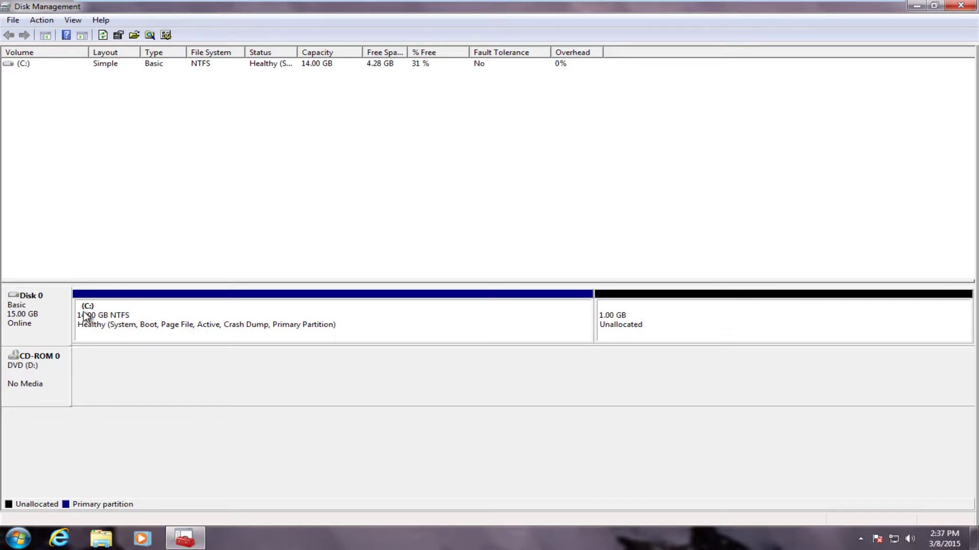
# Create a new simple volume in the unallocated space, keeping 1023 MB and assigning drive letter H.
pyautogui.rightClick(625, 314)
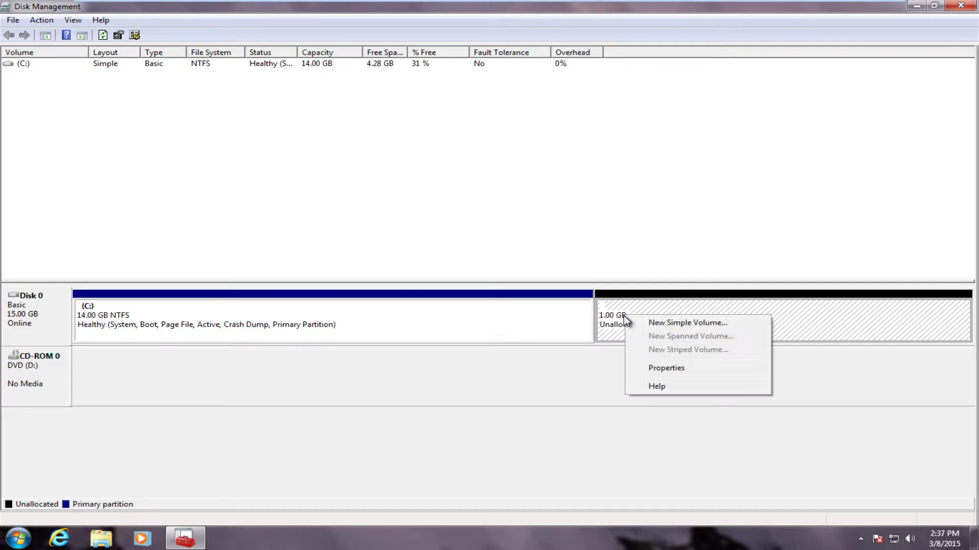
pyautogui.click(661, 324)
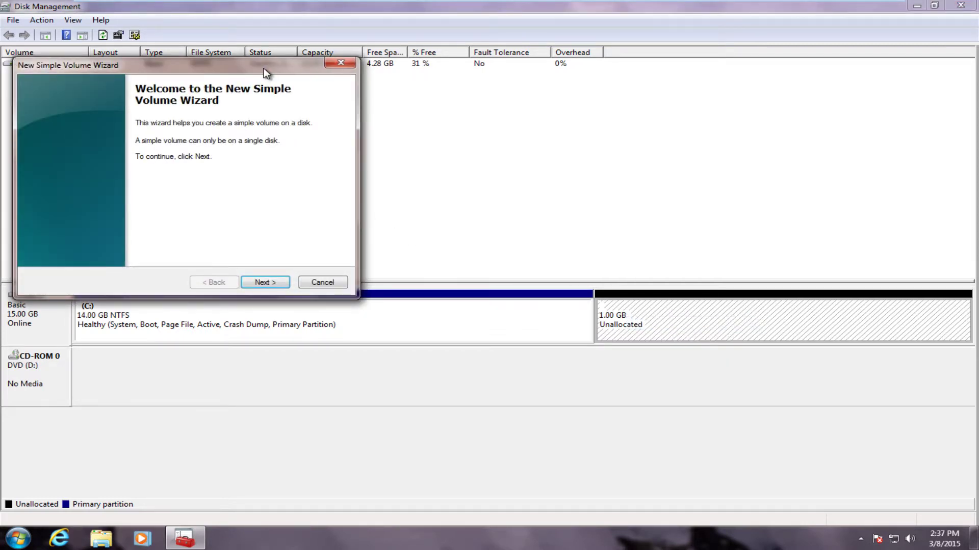
pyautogui.moveTo(264, 70); pyautogui.dragTo(414, 148)
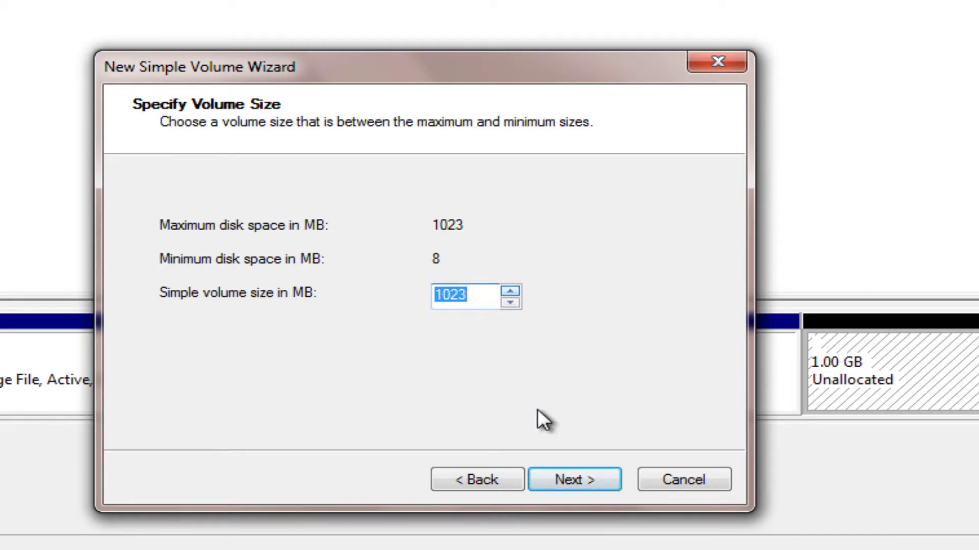
pyautogui.click(557, 481)
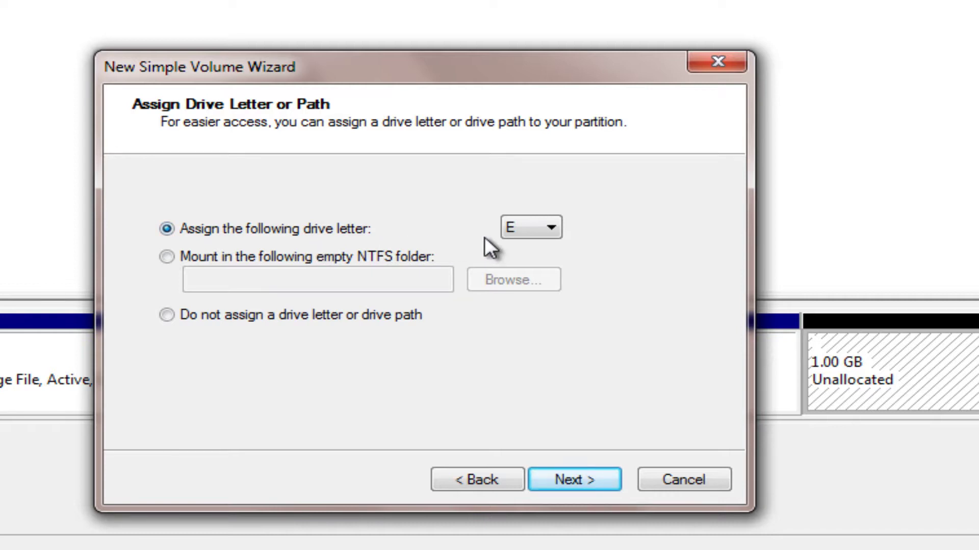
pyautogui.click(512, 227)
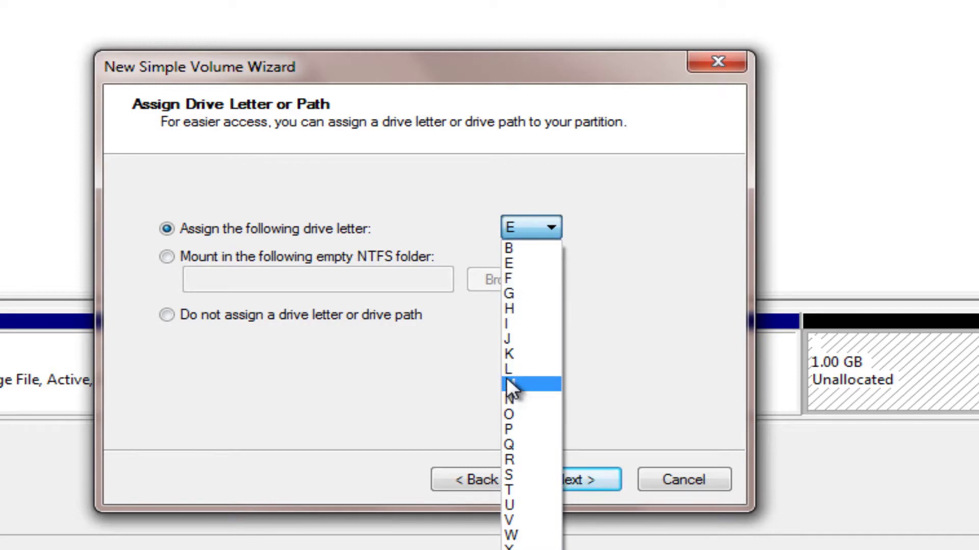
pyautogui.click(513, 307)
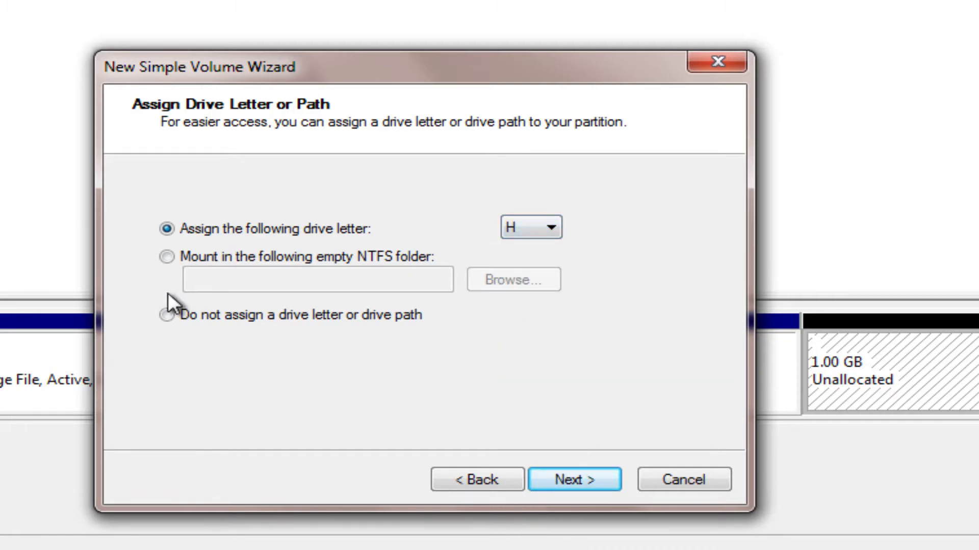
# Keep NTFS as the file system with the default allocation unit size.
pyautogui.click(565, 486)
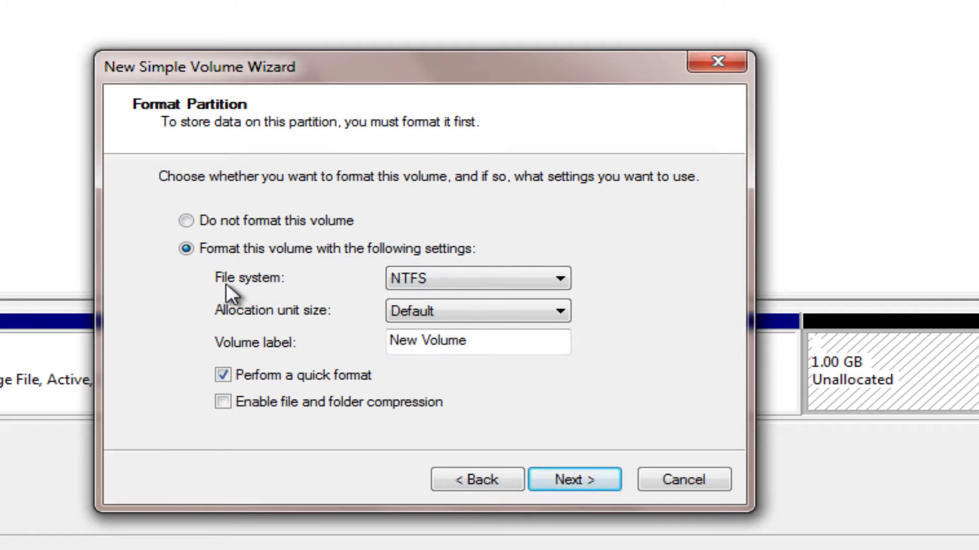
pyautogui.click(444, 284)
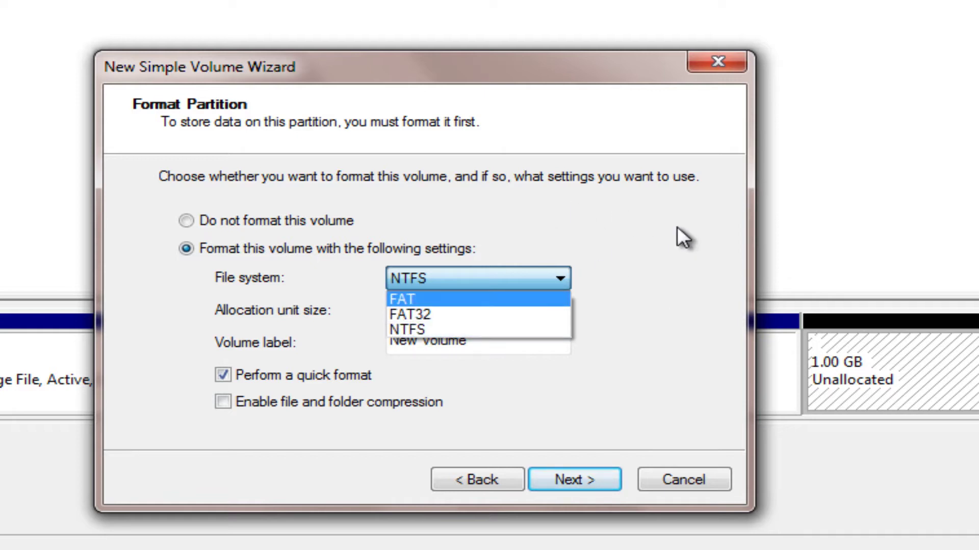
pyautogui.click(683, 237)
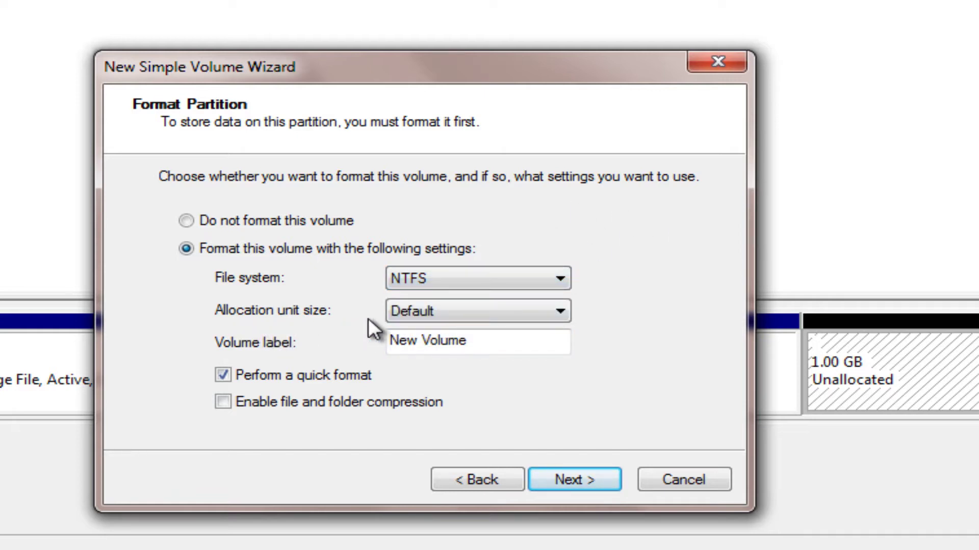
pyautogui.click(560, 312)
pyautogui.click(655, 242)
# Set the volume label to 'Backup' and proceed to the summary page.
pyautogui.moveTo(507, 341); pyautogui.dragTo(275, 339)
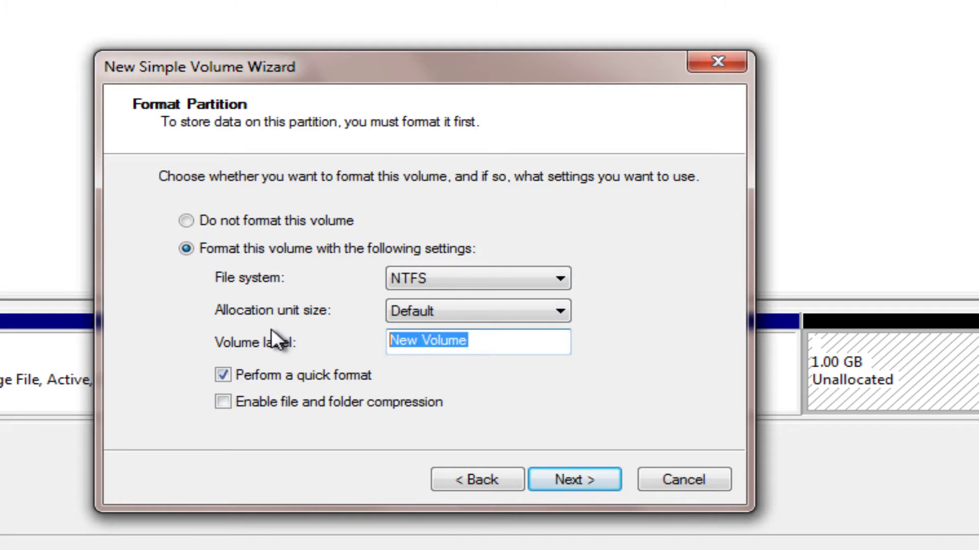
pyautogui.write('Bakc')
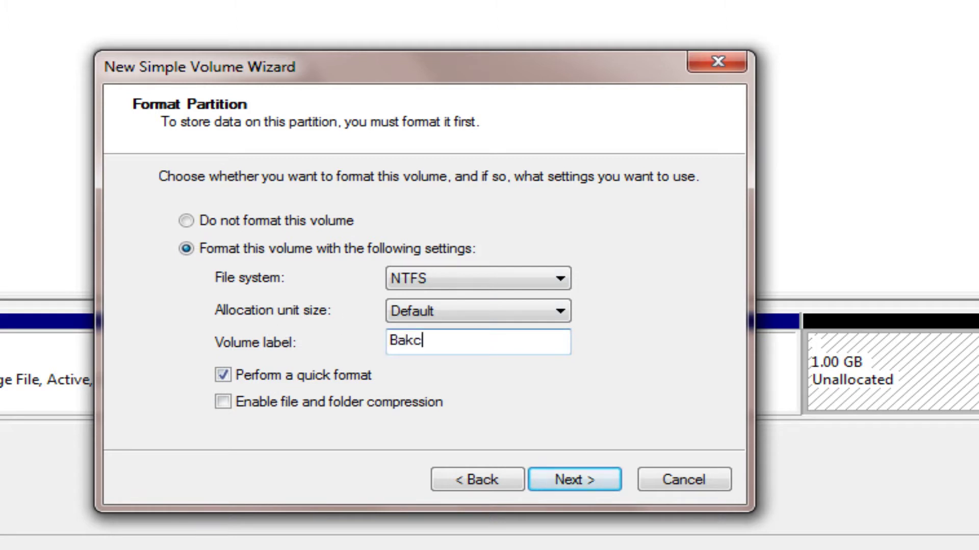
pyautogui.press('BackSpace')
pyautogui.press('BackSpace')
pyautogui.write('ckup')
pyautogui.click(561, 484)
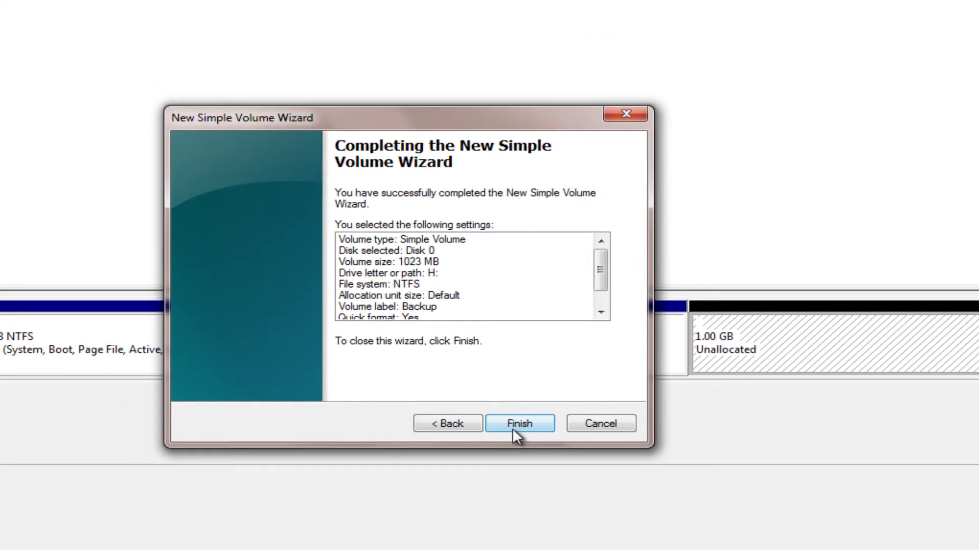
# Finish the wizard to create the 1023 MB NTFS Backup (H:) partition.
pyautogui.click(514, 431)
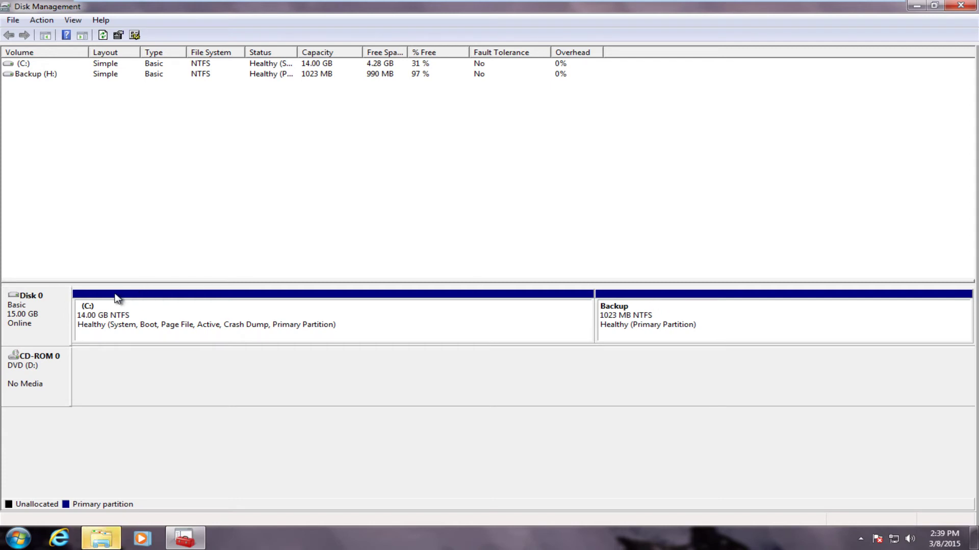
# Close Disk Management and the AutoPlay prompt for Backup (H:).
pyautogui.click(961, 5)
pyautogui.moveTo(456, 122); pyautogui.dragTo(430, 168)
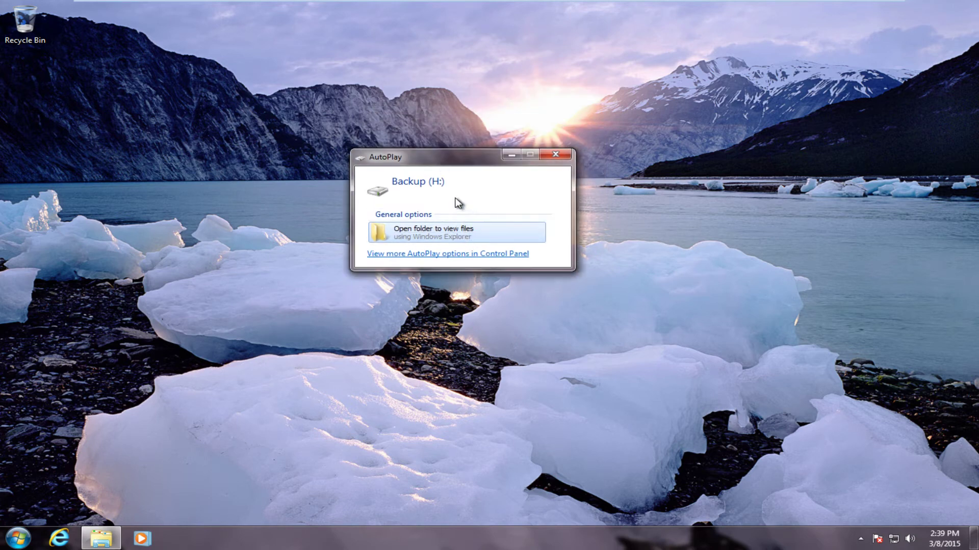
pyautogui.click(555, 154)
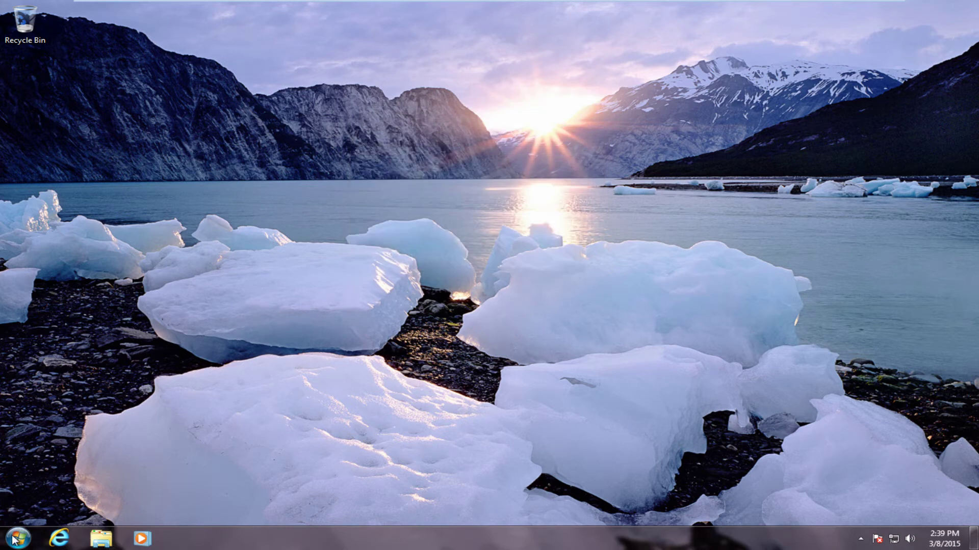
# Select Backup (H:) in the Computer window to check its 950 MB free space.
pyautogui.click(18, 538)
pyautogui.click(193, 382)
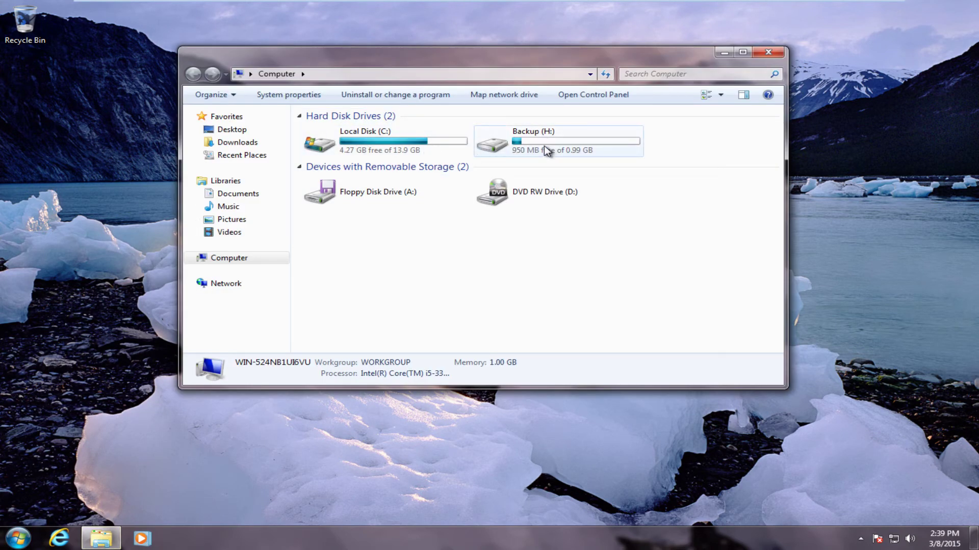
pyautogui.click(576, 153)
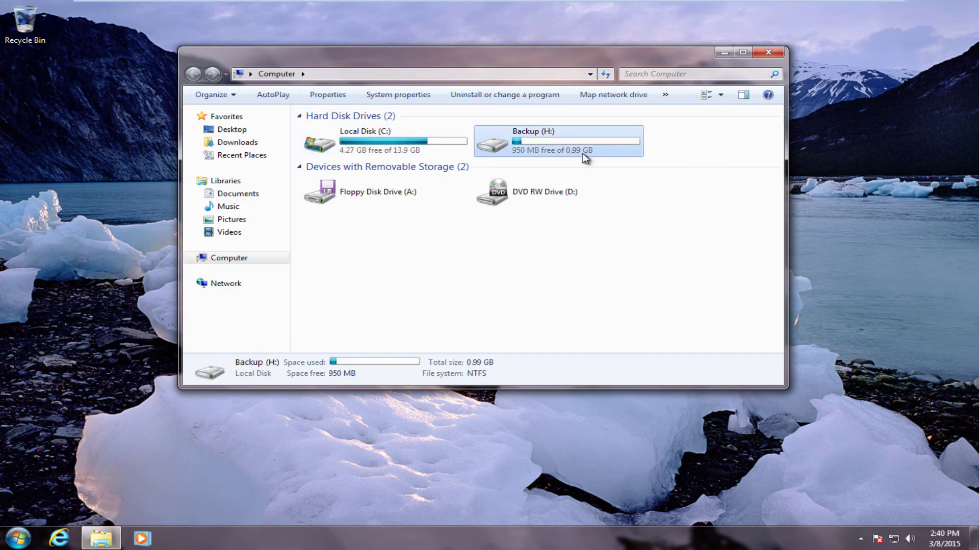